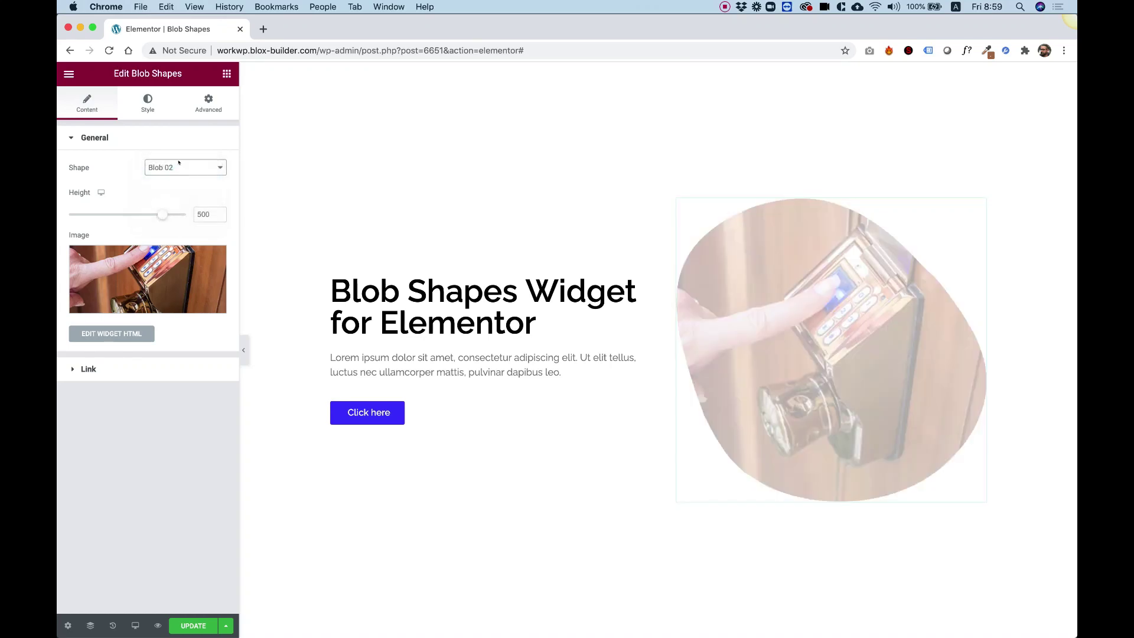
- Switch the door-lock blob's shape from Blob 02 through Blob 03 to Blob 04
{"action": "left_click", "coordinate": [180, 165]}
{"action": "left_click", "coordinate": [177, 177]}
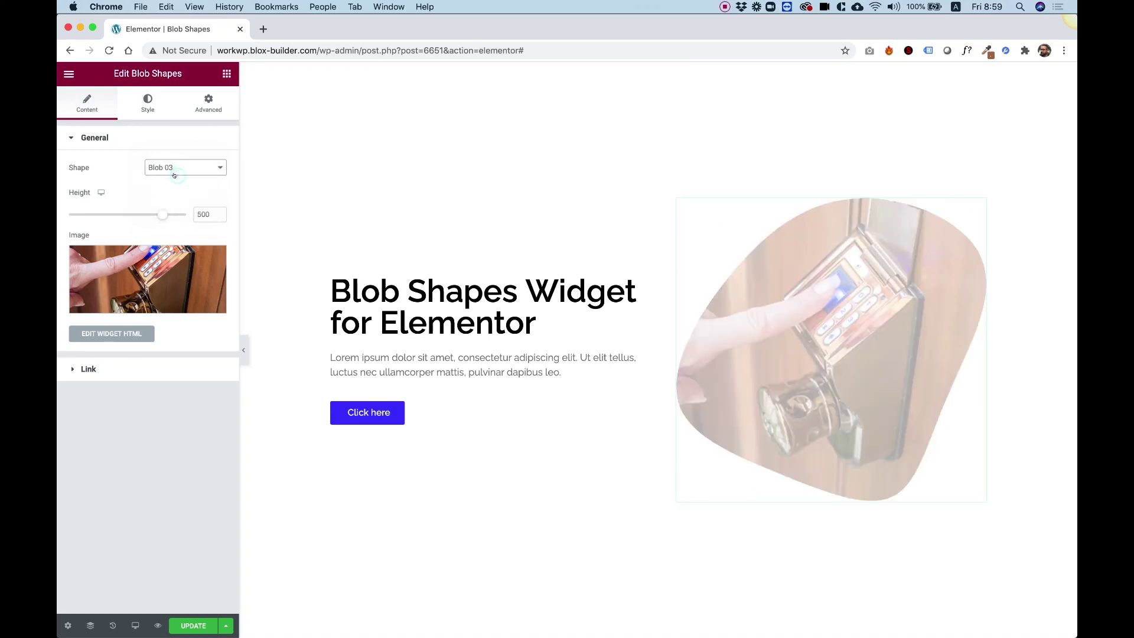
{"action": "left_click", "coordinate": [173, 168]}
{"action": "left_click", "coordinate": [174, 176]}
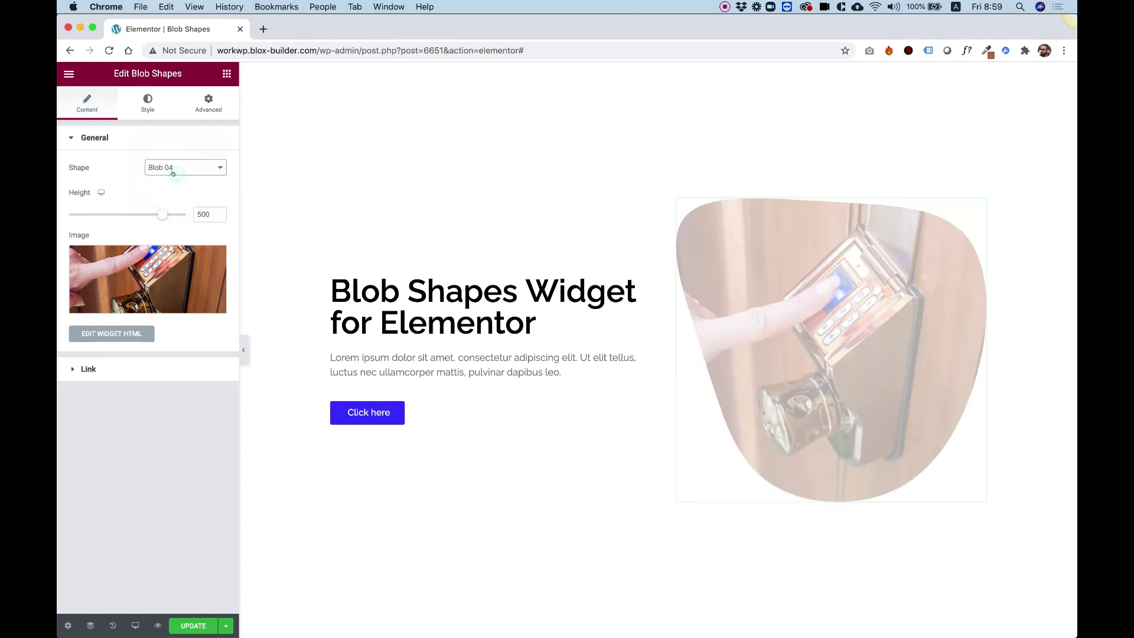
{"action": "left_click", "coordinate": [173, 169]}
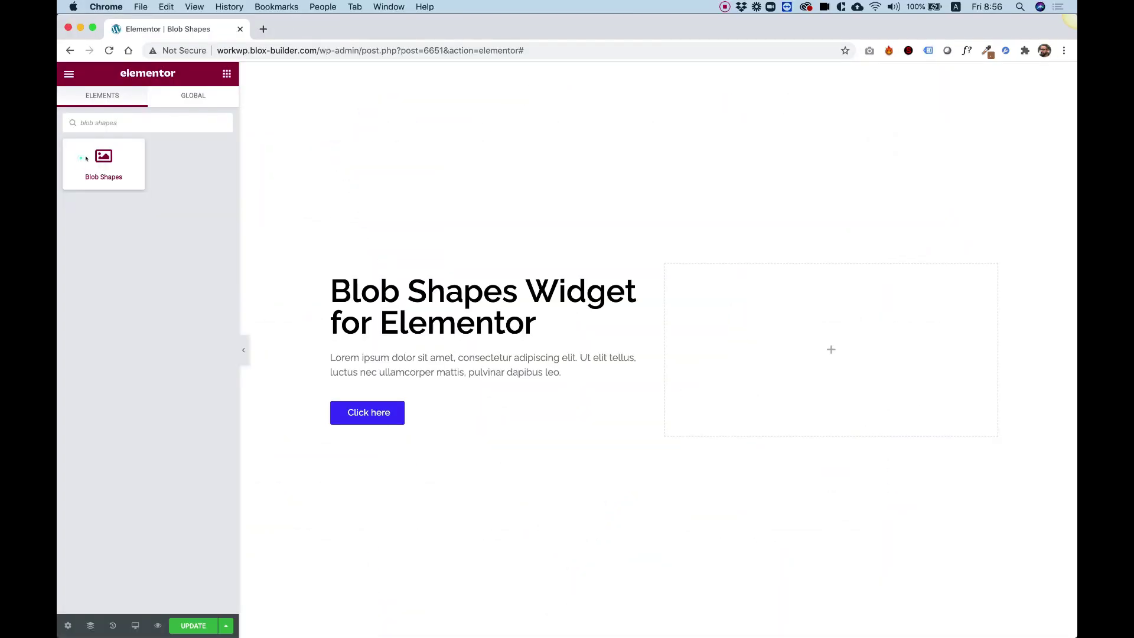
- Drag a Blob Shapes widget into the empty right column, showing a sneaker photo in Blob 01
{"action": "left_click_drag", "start_coordinate": [86, 159], "coordinate": [797, 321]}
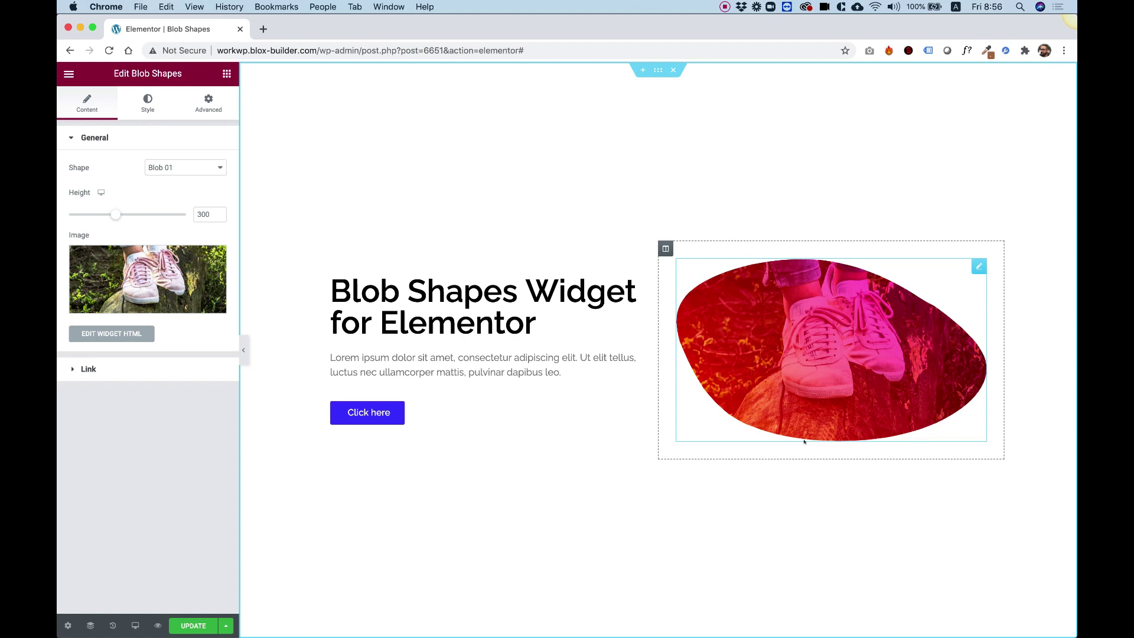
- Cycle the sneaker blob's shape through Blob 02 and 03 to Blob 04, and raise its height from 300 to 390
{"action": "left_click", "coordinate": [167, 171]}
{"action": "left_click", "coordinate": [166, 178]}
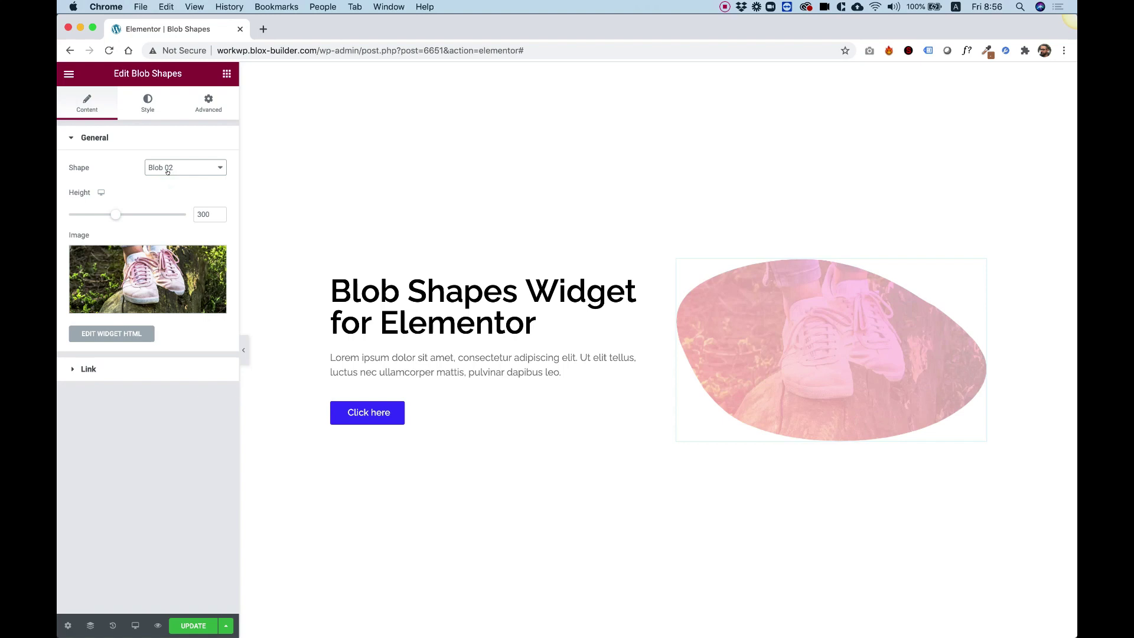
{"action": "left_click", "coordinate": [169, 169]}
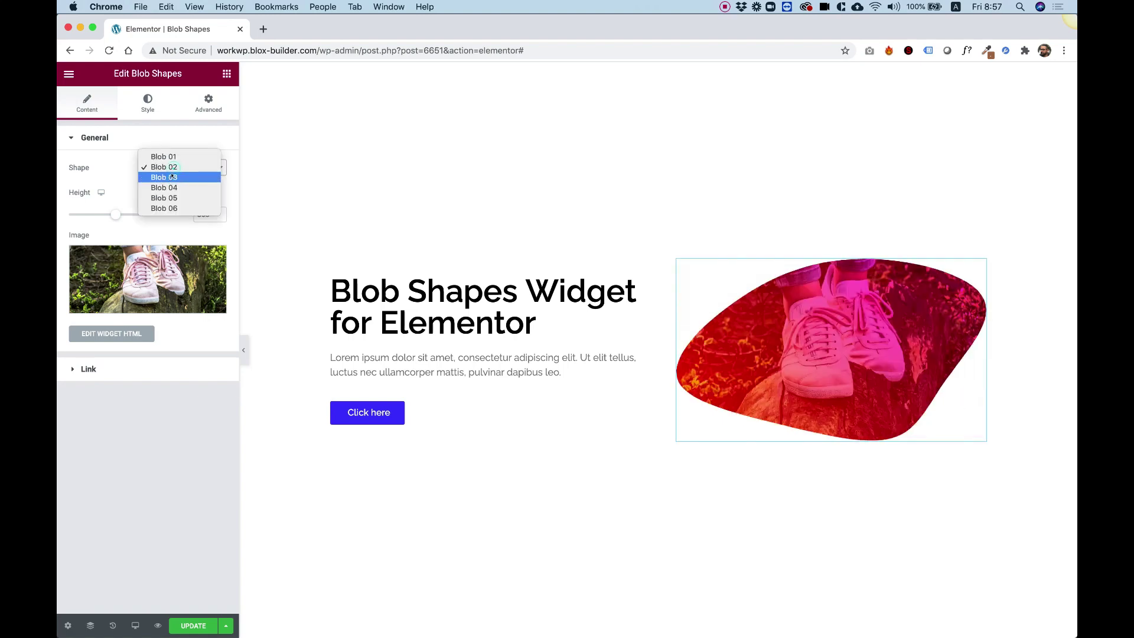
{"action": "left_click", "coordinate": [169, 176]}
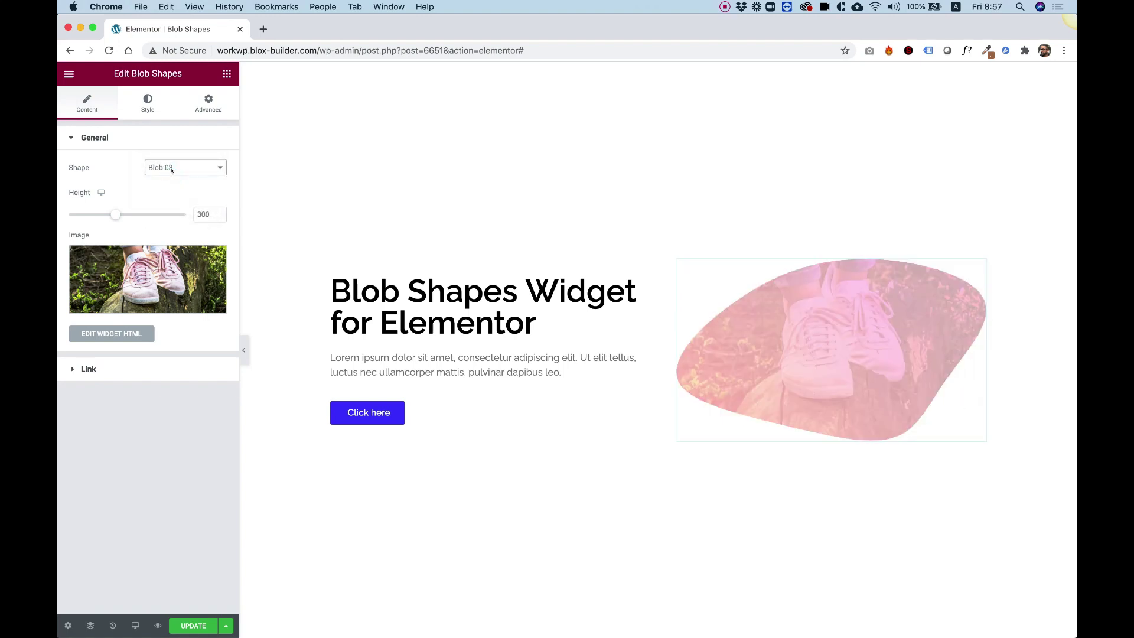
{"action": "left_click", "coordinate": [172, 170]}
{"action": "left_click", "coordinate": [169, 176]}
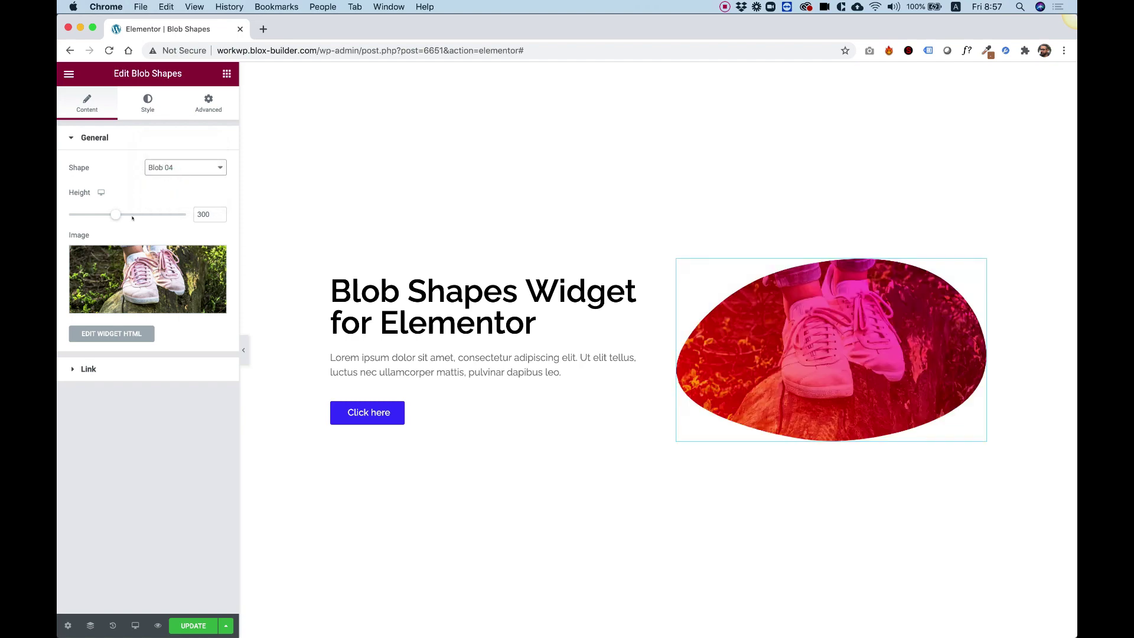
{"action": "left_click_drag", "start_coordinate": [115, 214], "coordinate": [130, 213]}
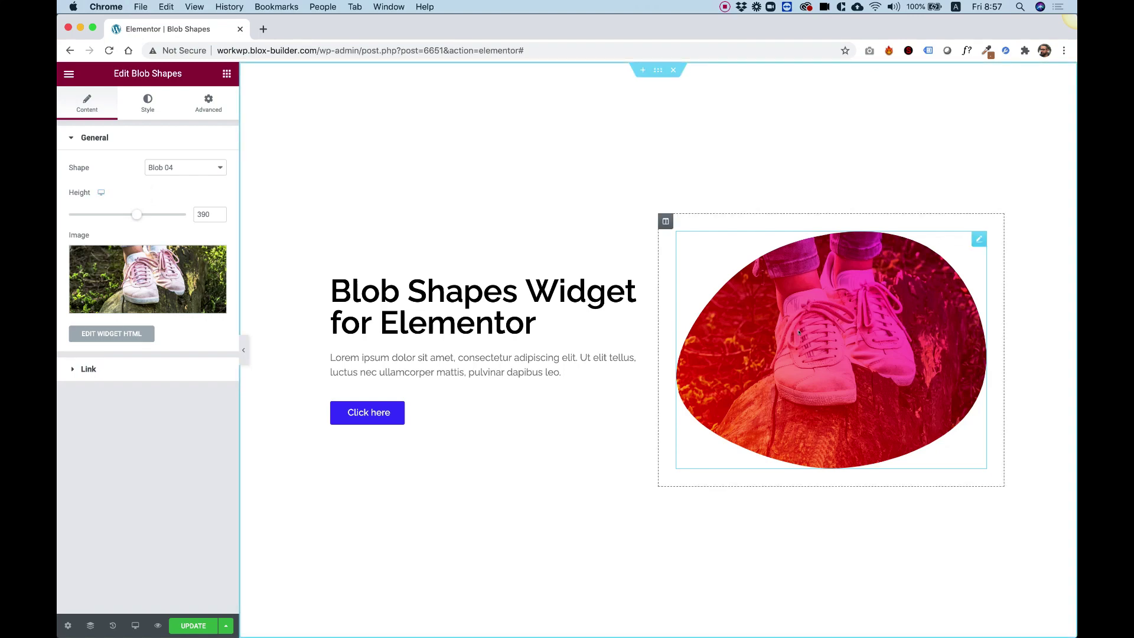
- Replace the sneaker photo with the three-witches photo from the Media Library
{"action": "left_click", "coordinate": [146, 274]}
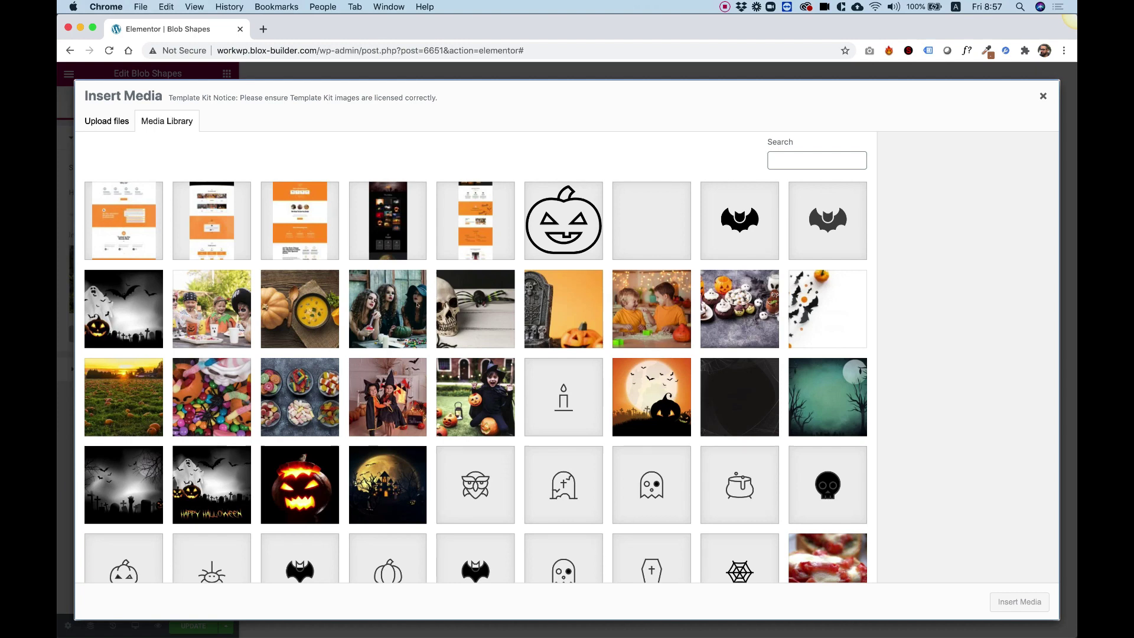
{"action": "left_click", "coordinate": [396, 302]}
{"action": "left_click", "coordinate": [1032, 601]}
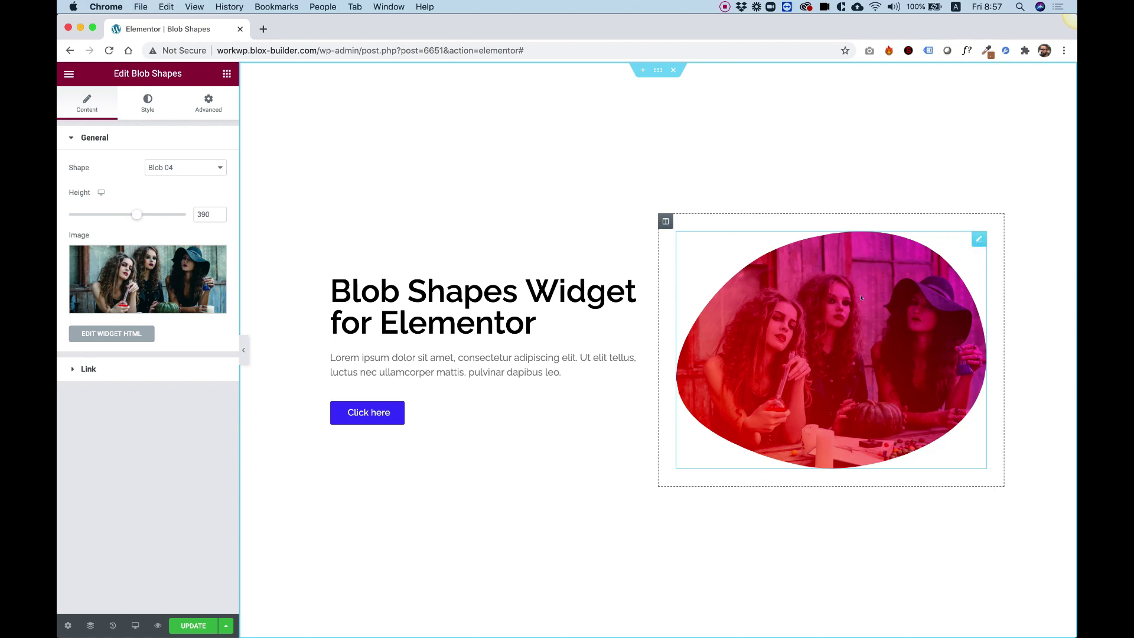
- In the Style tab, set gradient Background Color 01 to cyan #00DEFF
{"action": "left_click", "coordinate": [142, 105]}
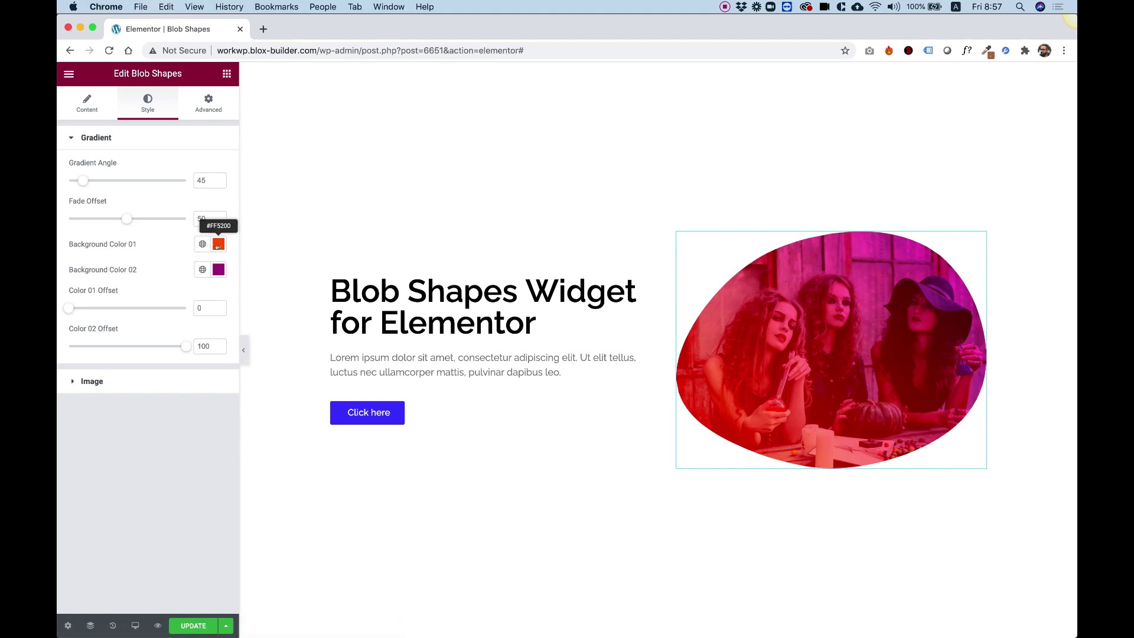
{"action": "left_click", "coordinate": [216, 246]}
{"action": "left_click", "coordinate": [150, 401]}
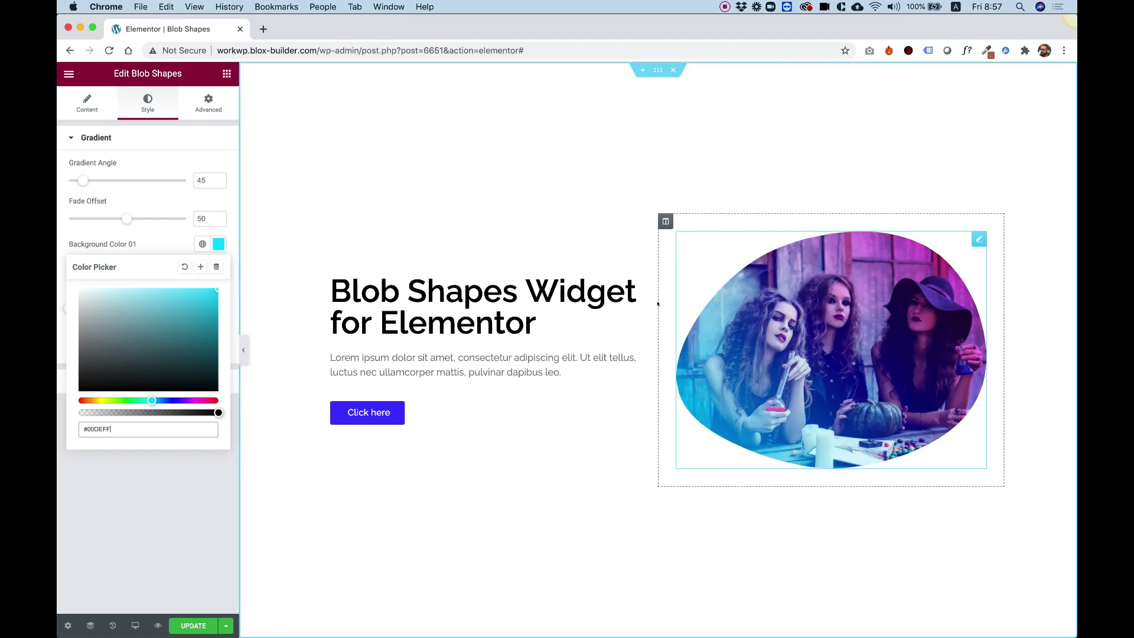
{"action": "left_click", "coordinate": [153, 244]}
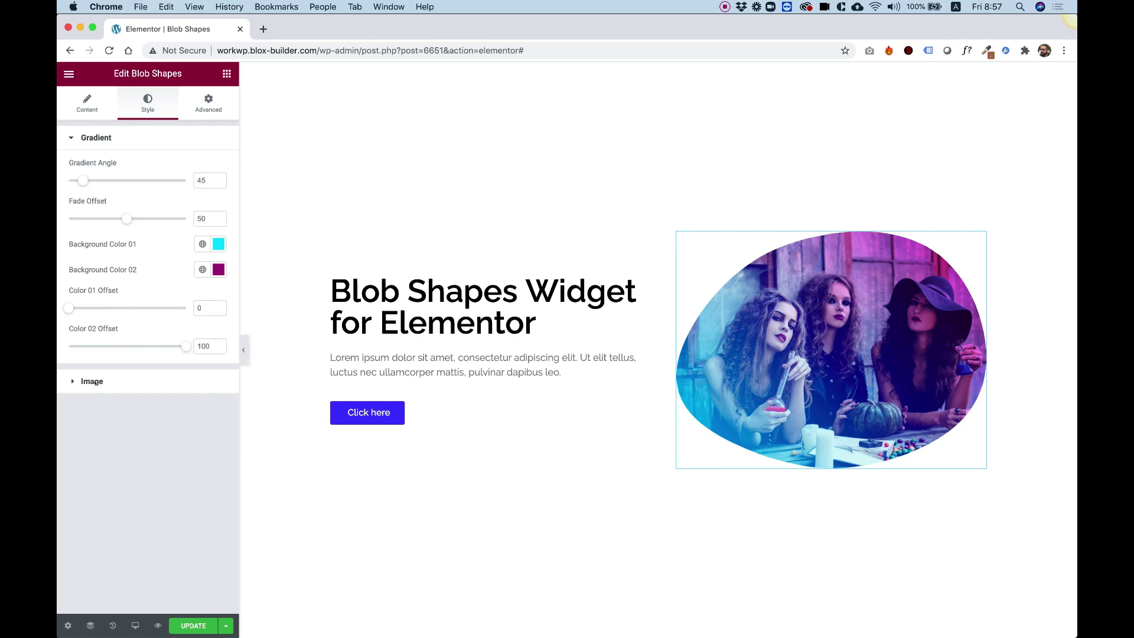
- Expand the Image style section and drag Image Opacity to 50, then 1, then back to 100
{"action": "left_click", "coordinate": [96, 382]}
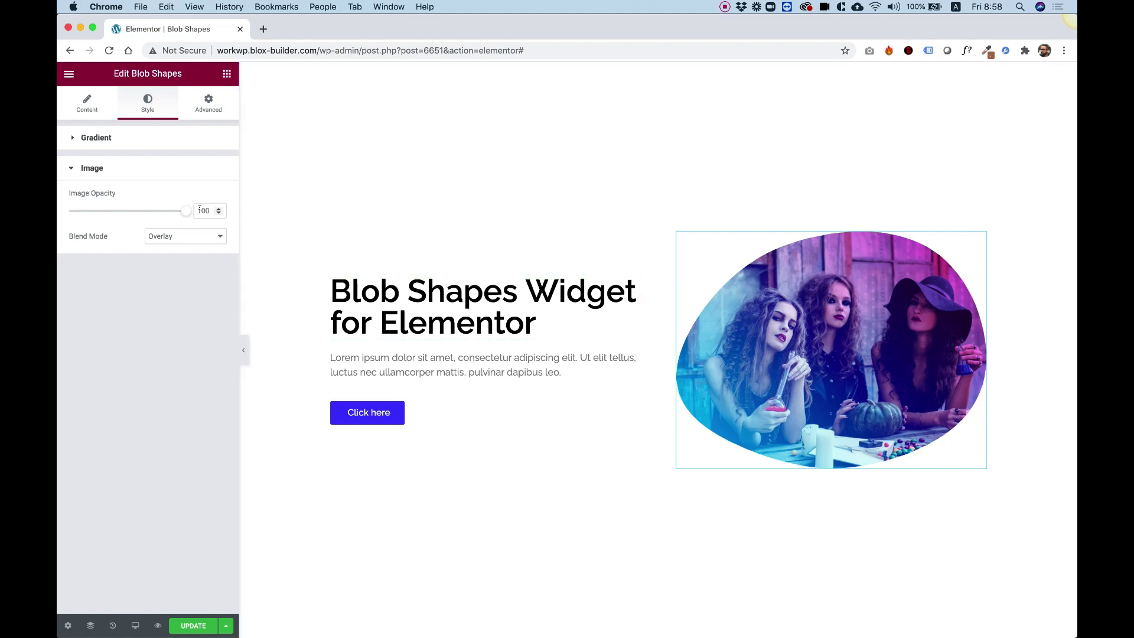
{"action": "left_click_drag", "start_coordinate": [176, 212], "coordinate": [126, 211]}
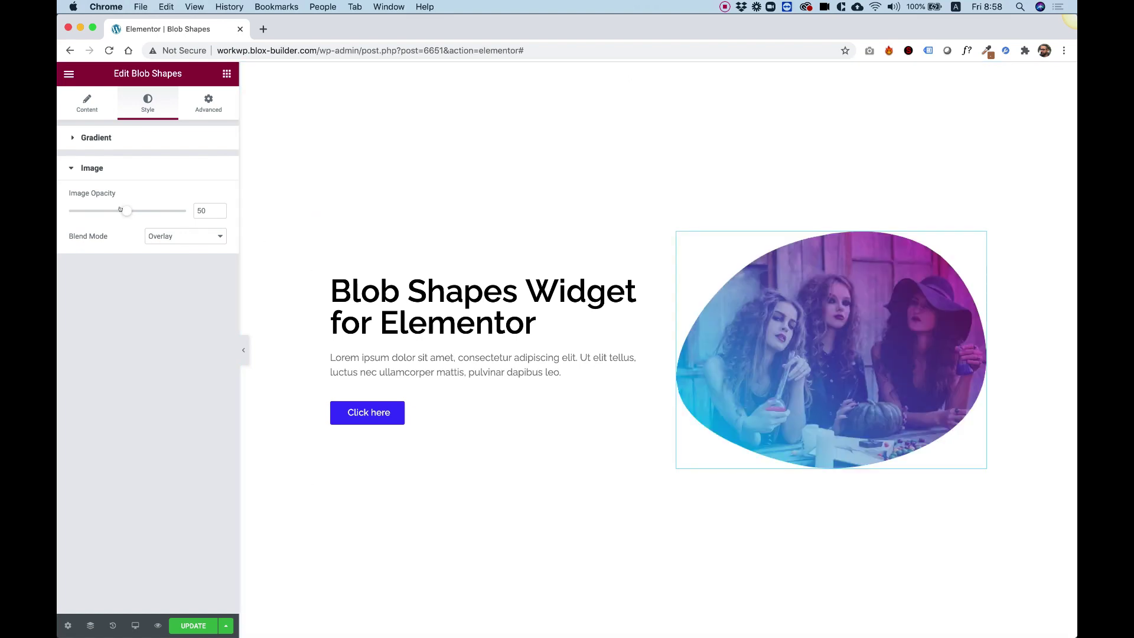
{"action": "left_click_drag", "start_coordinate": [126, 211], "coordinate": [62, 212]}
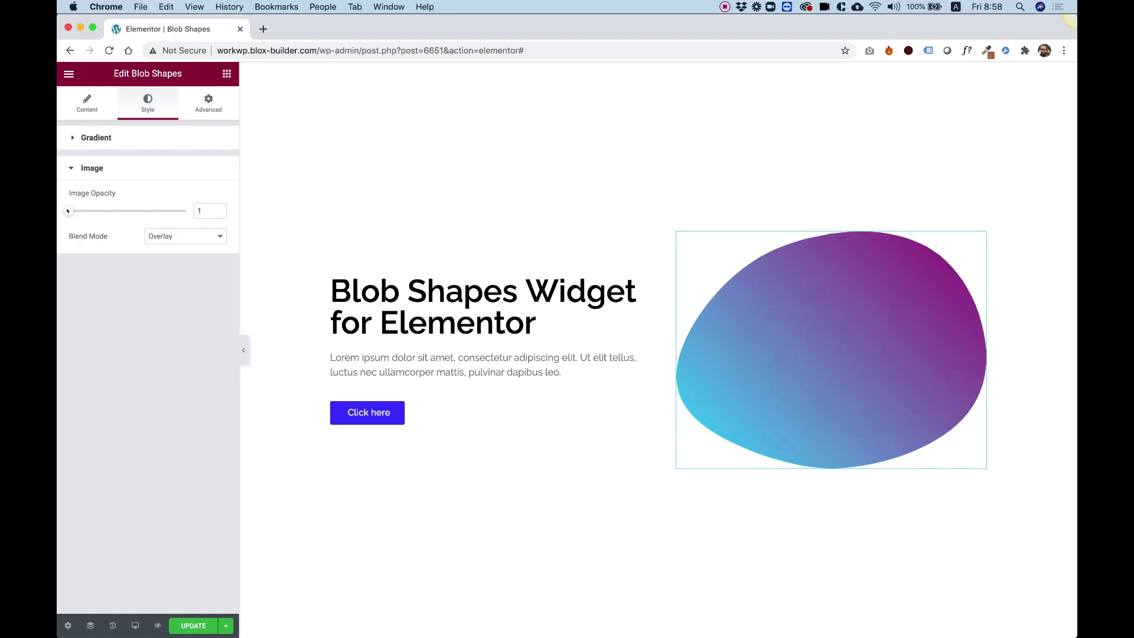
{"action": "left_click_drag", "start_coordinate": [68, 211], "coordinate": [184, 211]}
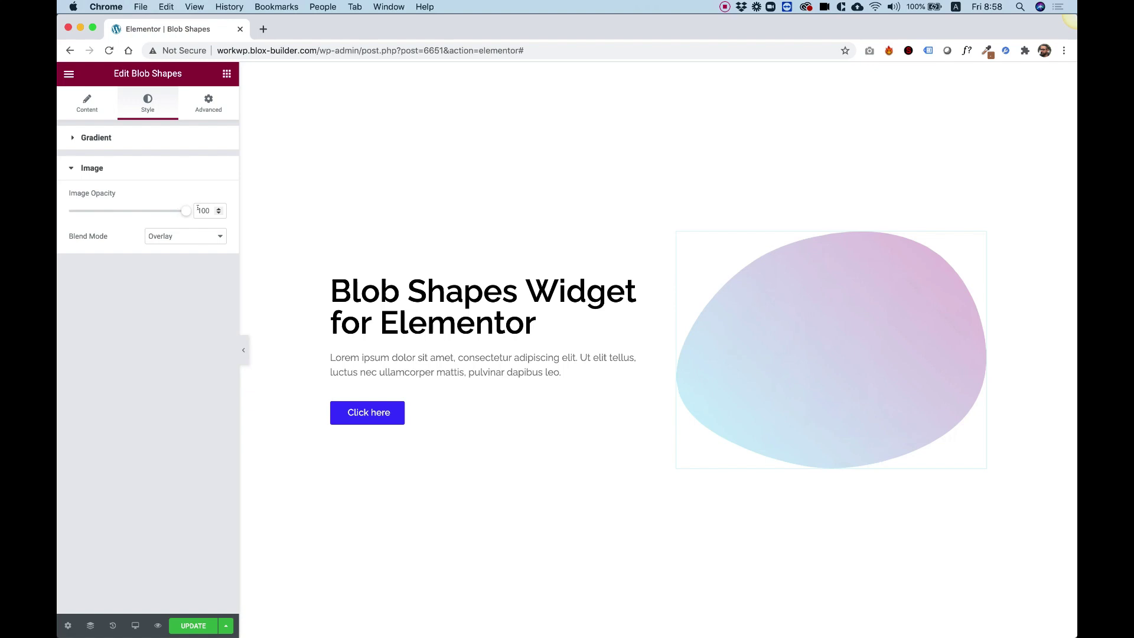
- Remove the witch photo and insert the door-lock photo (color3.png) from the Media Library
{"action": "left_click", "coordinate": [87, 102]}
{"action": "left_click", "coordinate": [212, 258]}
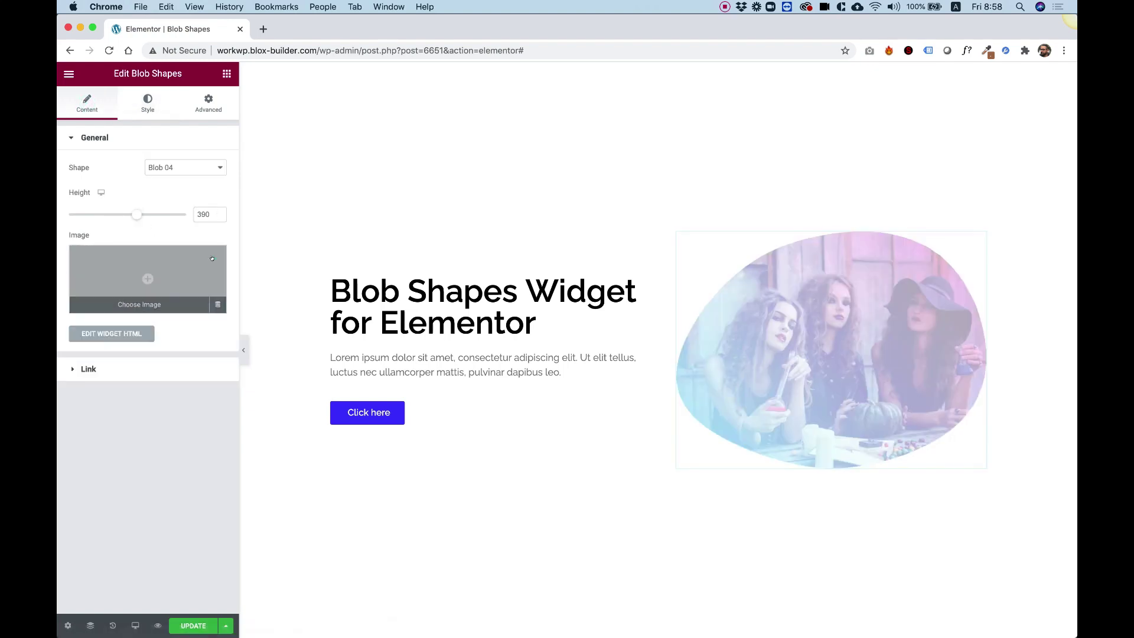
{"action": "left_click", "coordinate": [153, 276]}
{"action": "scroll", "coordinate": [549, 343], "scroll_direction": "down", "scroll_amount": 1}
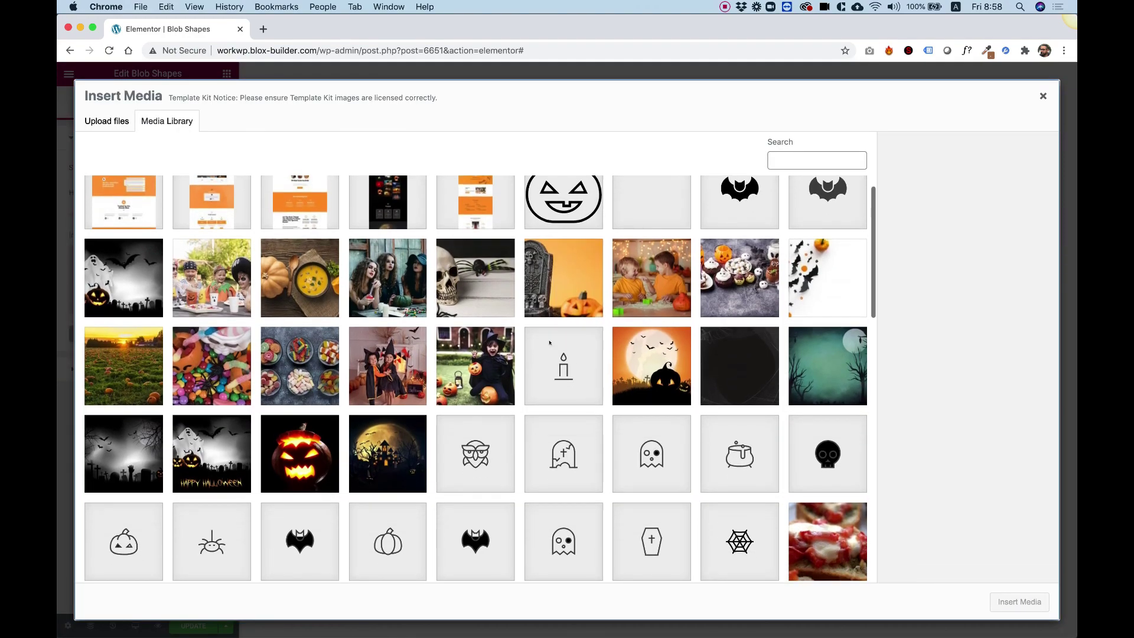
{"action": "scroll", "coordinate": [549, 342], "scroll_direction": "down", "scroll_amount": 15}
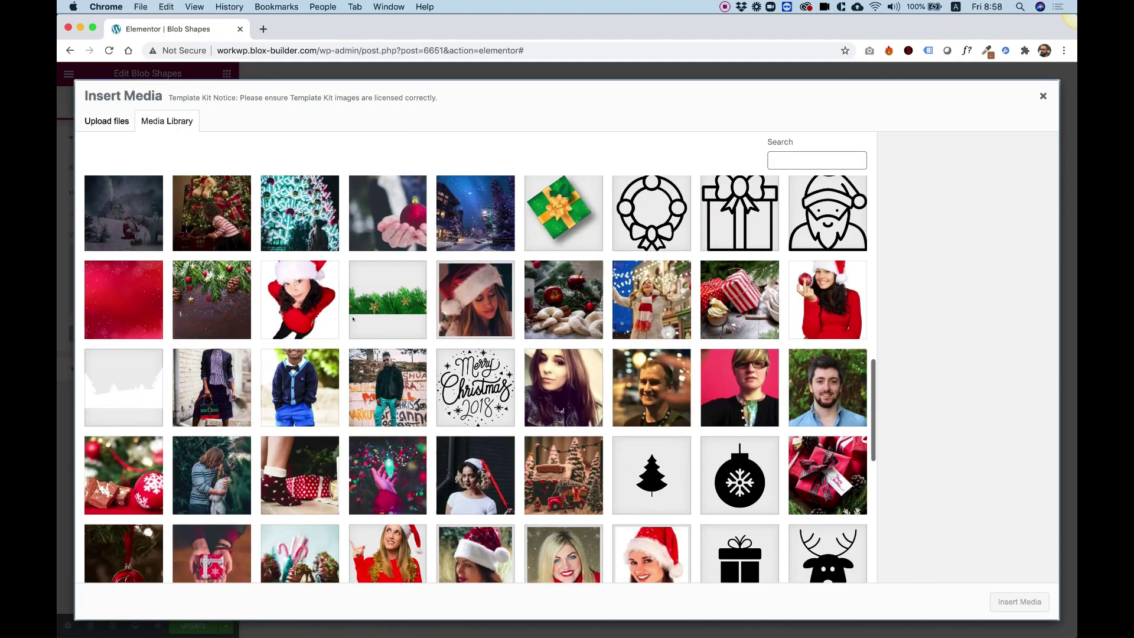
{"action": "scroll", "coordinate": [352, 320], "scroll_direction": "down", "scroll_amount": 1}
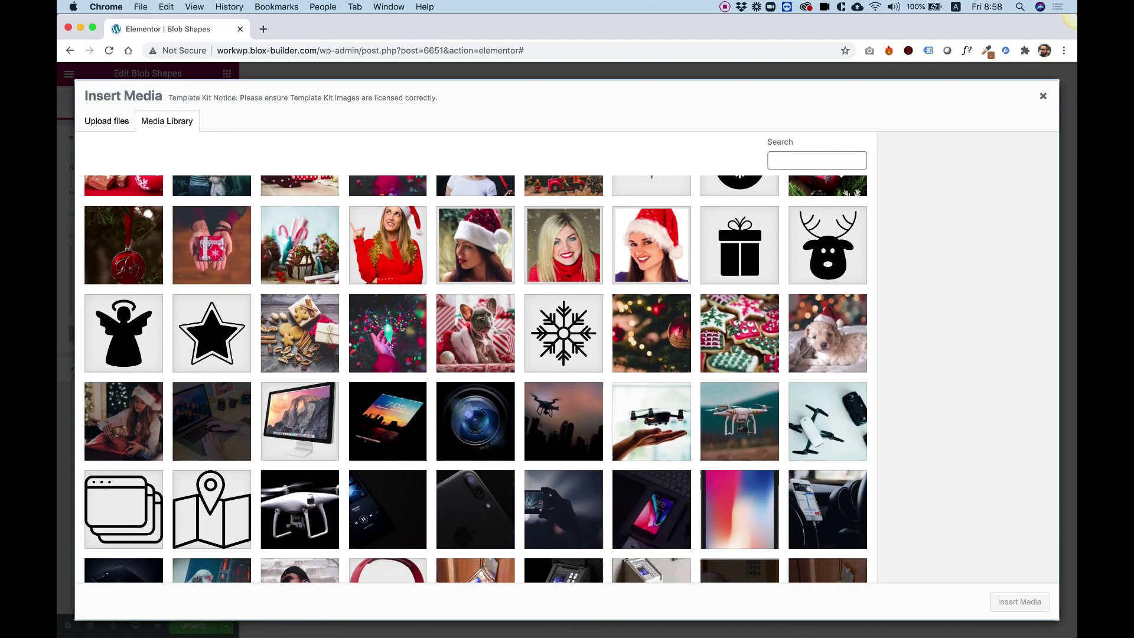
{"action": "scroll", "coordinate": [390, 345], "scroll_direction": "down", "scroll_amount": 10}
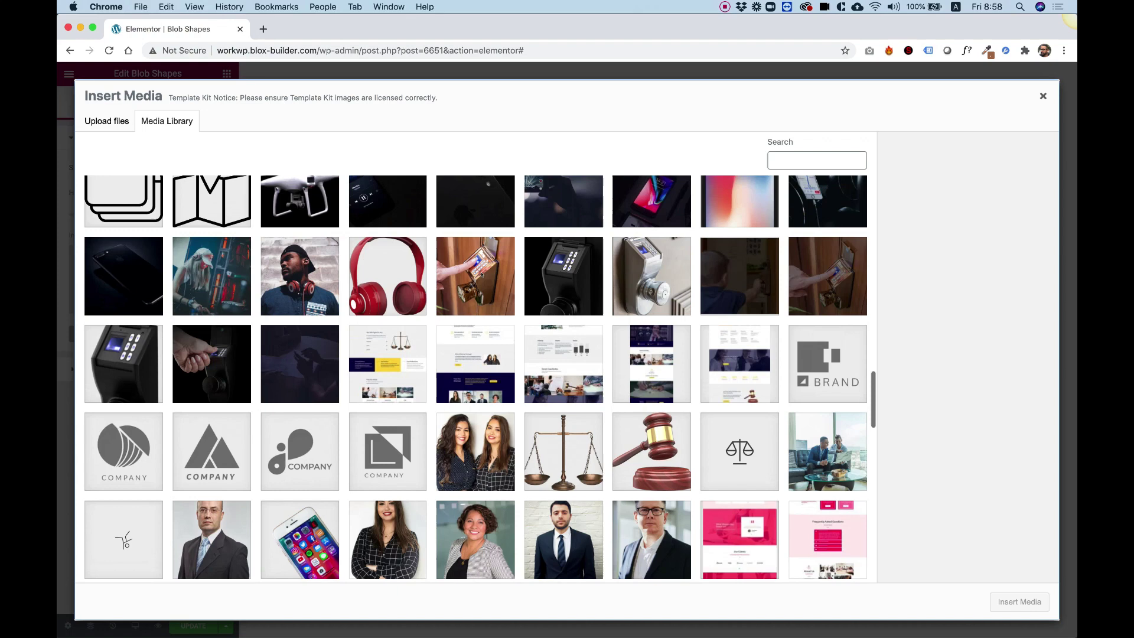
{"action": "left_click", "coordinate": [481, 274]}
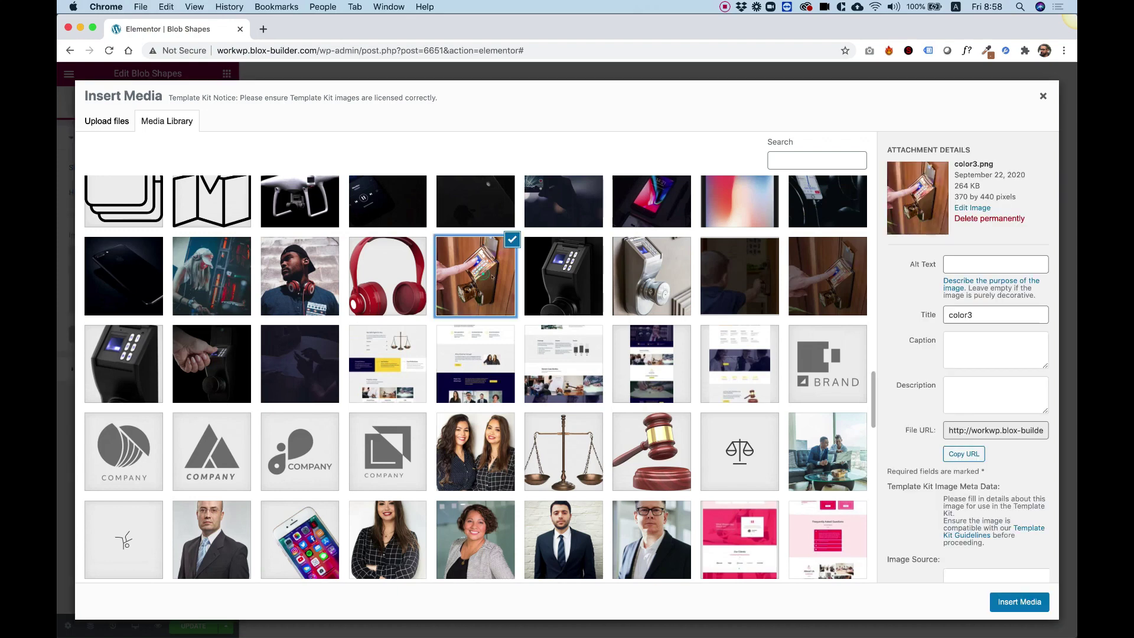
{"action": "left_click", "coordinate": [1031, 601]}
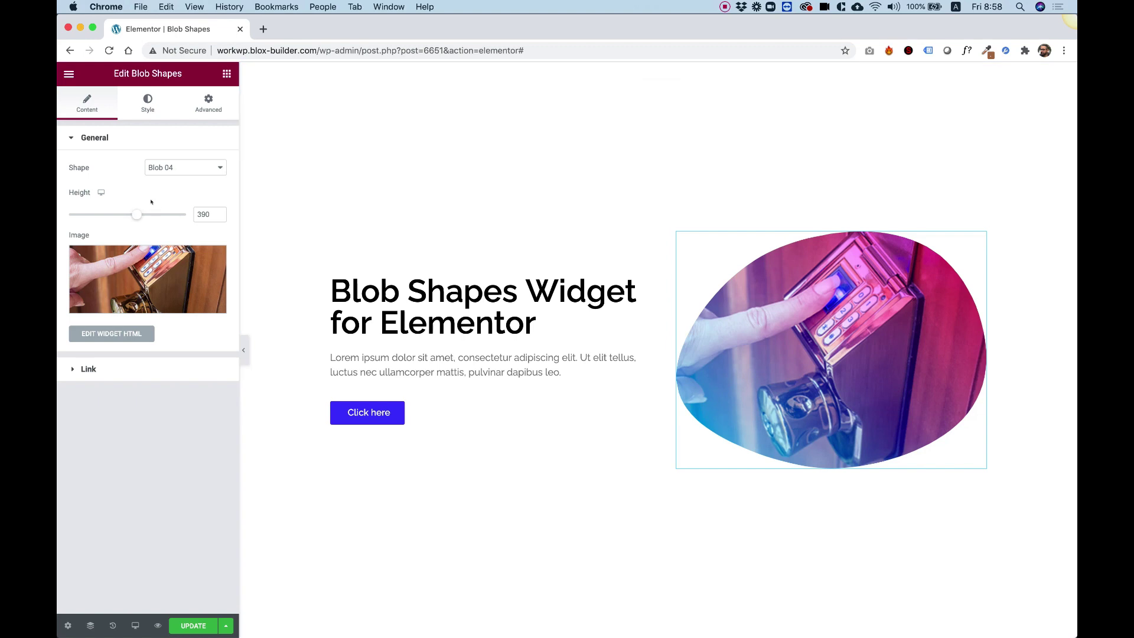
- Set the blob shape to Blob 05 and raise its height to 500
{"action": "left_click", "coordinate": [167, 168]}
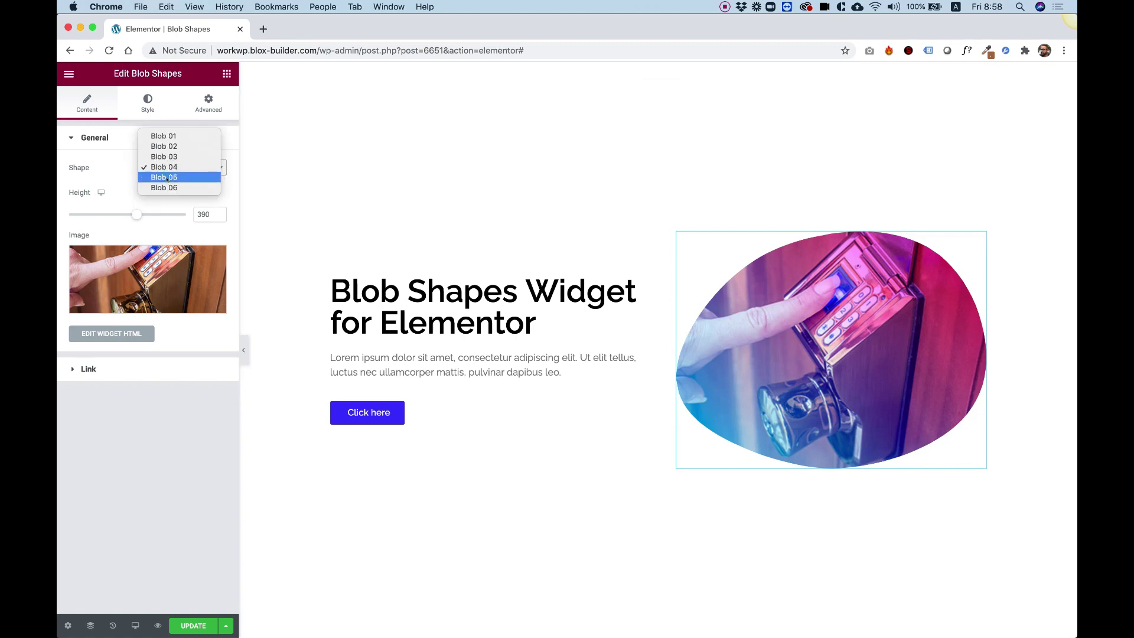
{"action": "left_click", "coordinate": [167, 177]}
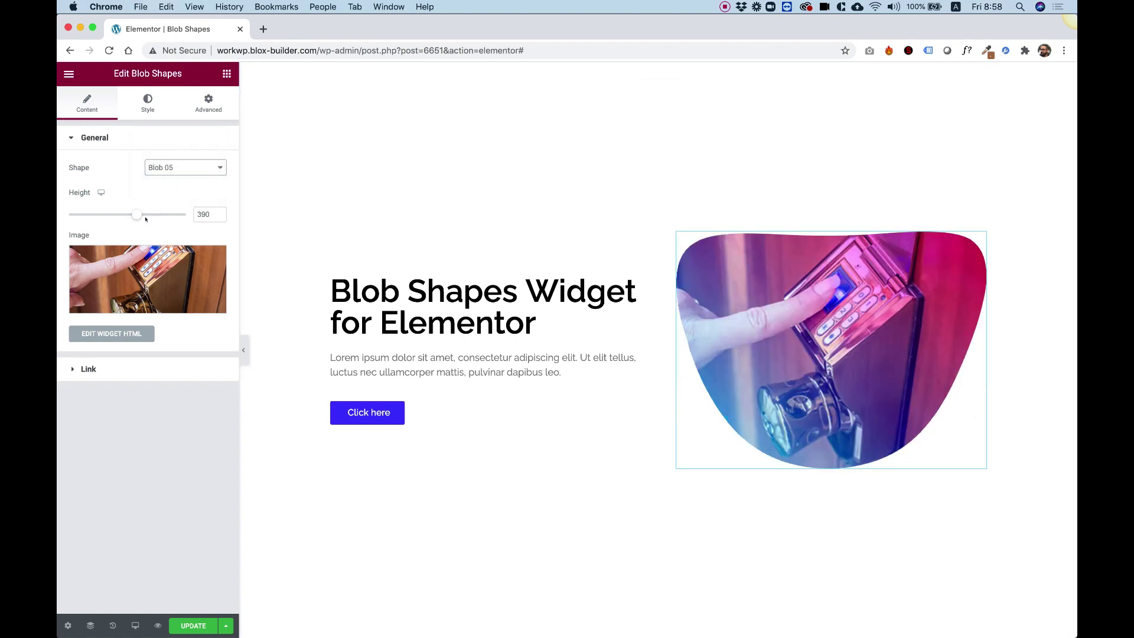
{"action": "left_click_drag", "start_coordinate": [137, 216], "coordinate": [164, 216]}
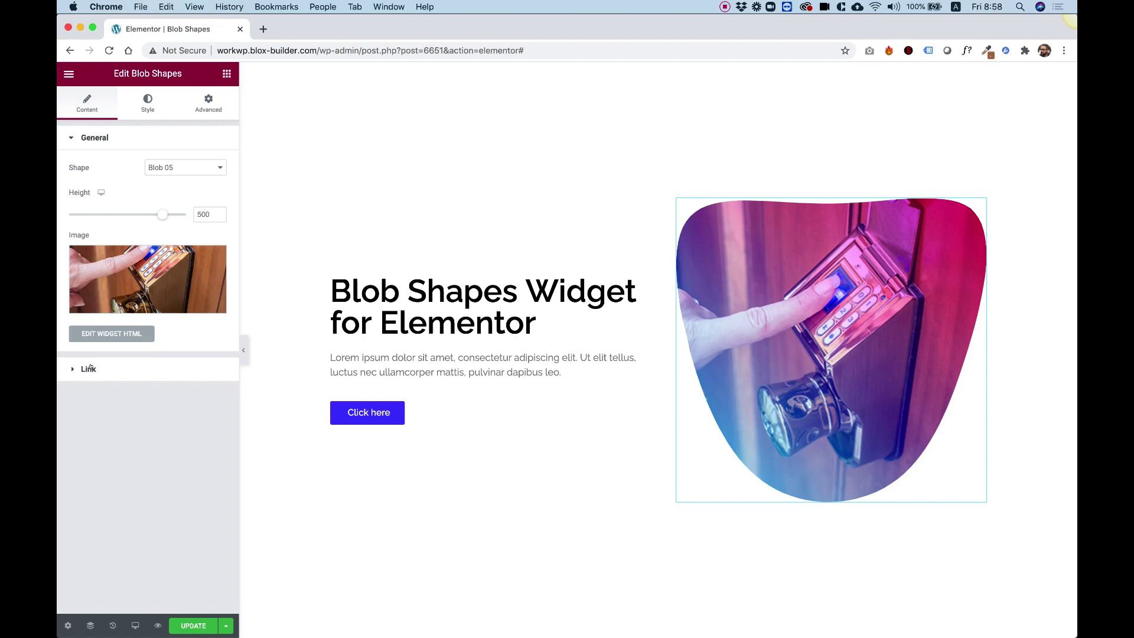
- Set Enable Link to Yes so the widget links to '#'
{"action": "left_click", "coordinate": [89, 370]}
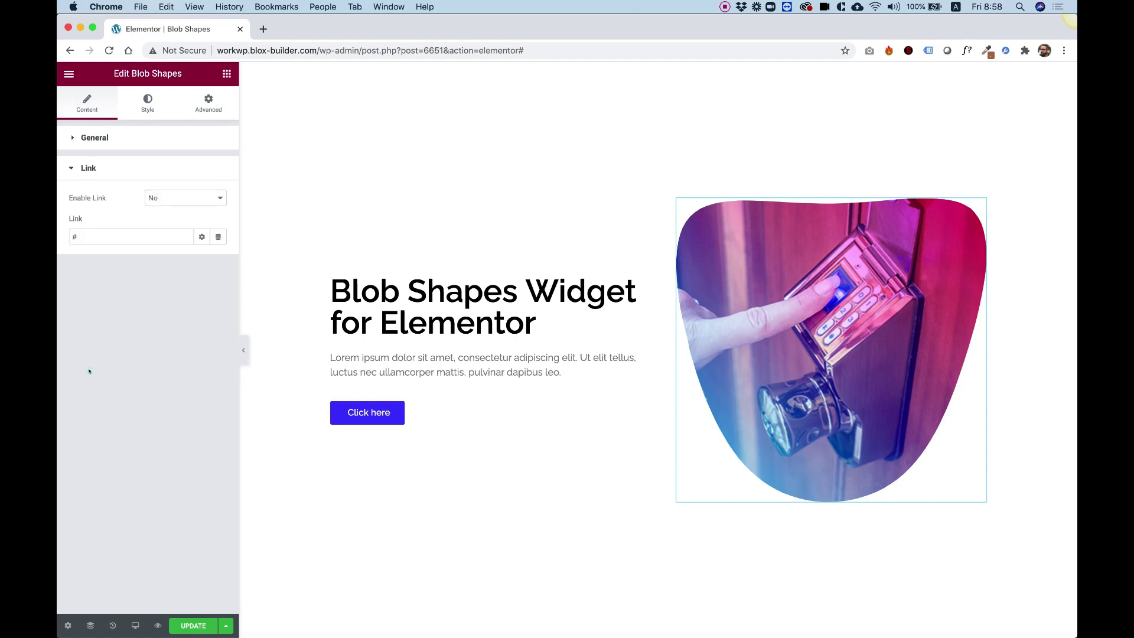
{"action": "left_click", "coordinate": [167, 199]}
{"action": "left_click", "coordinate": [159, 189]}
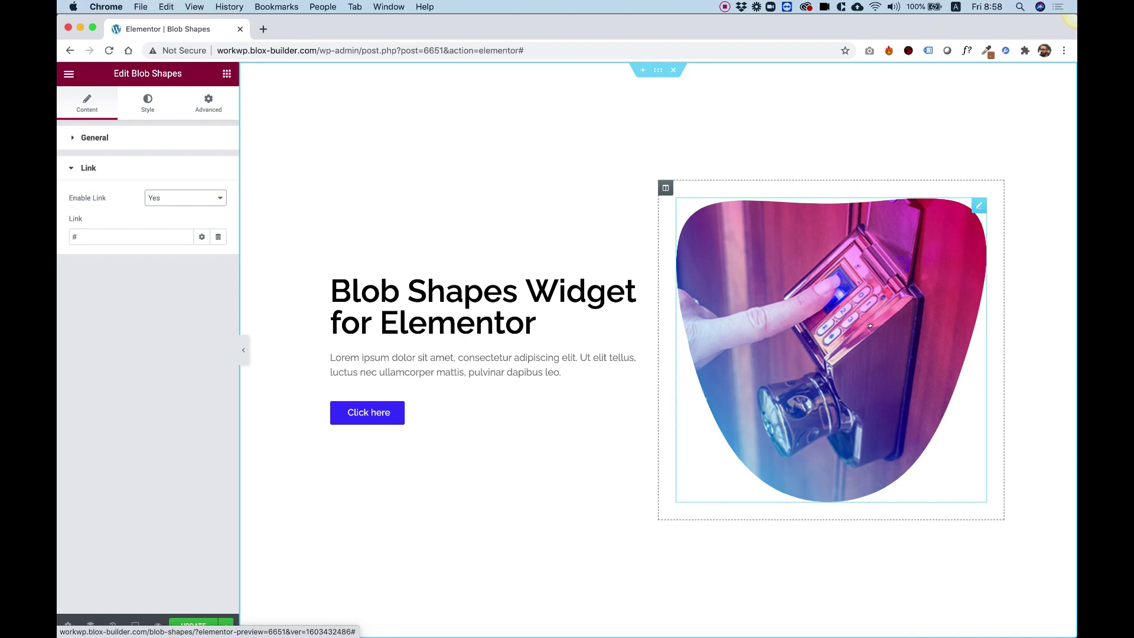
{"action": "left_click", "coordinate": [147, 105]}
- Expand the Image style section and set the blend mode to Normal
{"action": "left_click", "coordinate": [107, 376]}
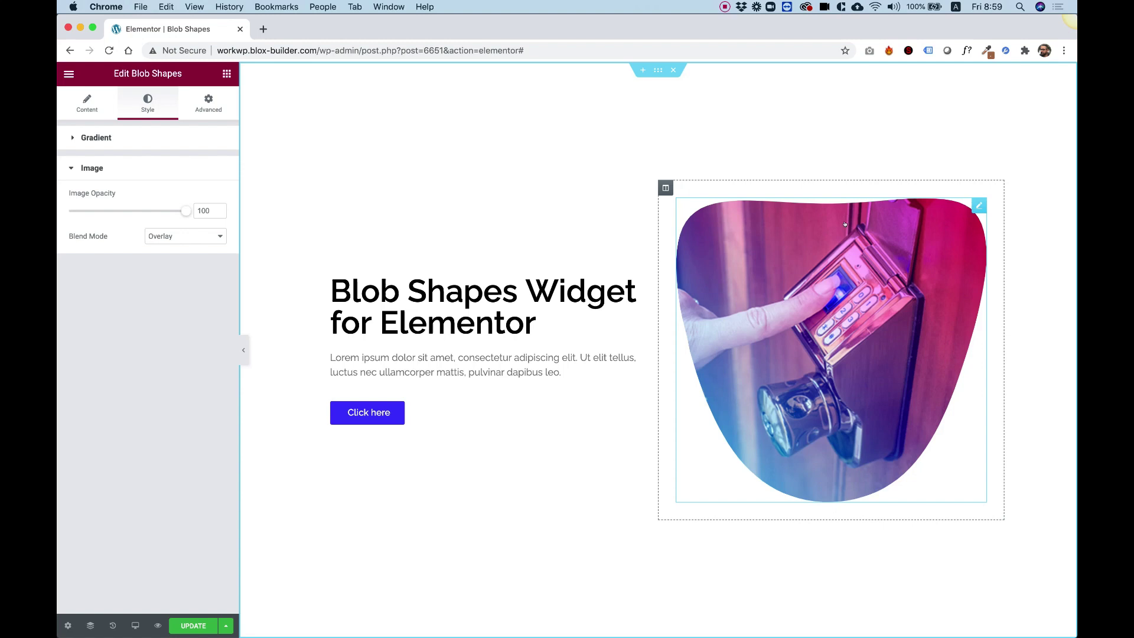
{"action": "left_click", "coordinate": [162, 236]}
{"action": "left_click", "coordinate": [161, 204]}
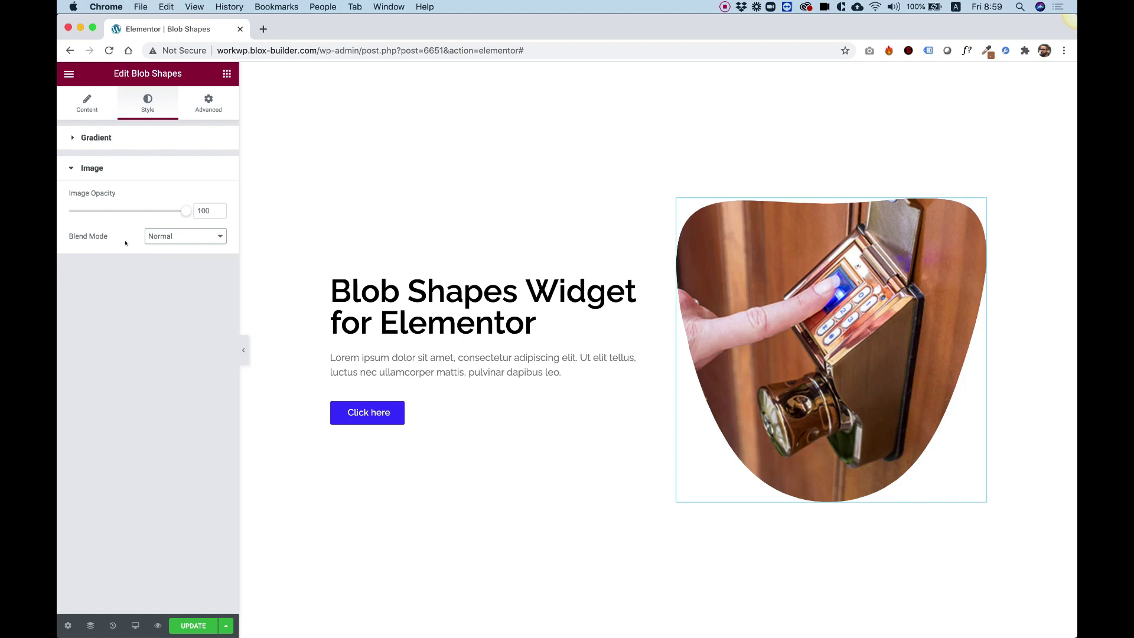
{"action": "left_click", "coordinate": [175, 236]}
{"action": "left_click", "coordinate": [104, 249]}
- Try Luminosity, Darken, Overlay, Screen and Multiply blend modes, then return to Normal
{"action": "left_click", "coordinate": [166, 237]}
{"action": "left_click", "coordinate": [170, 308]}
{"action": "left_click", "coordinate": [179, 236]}
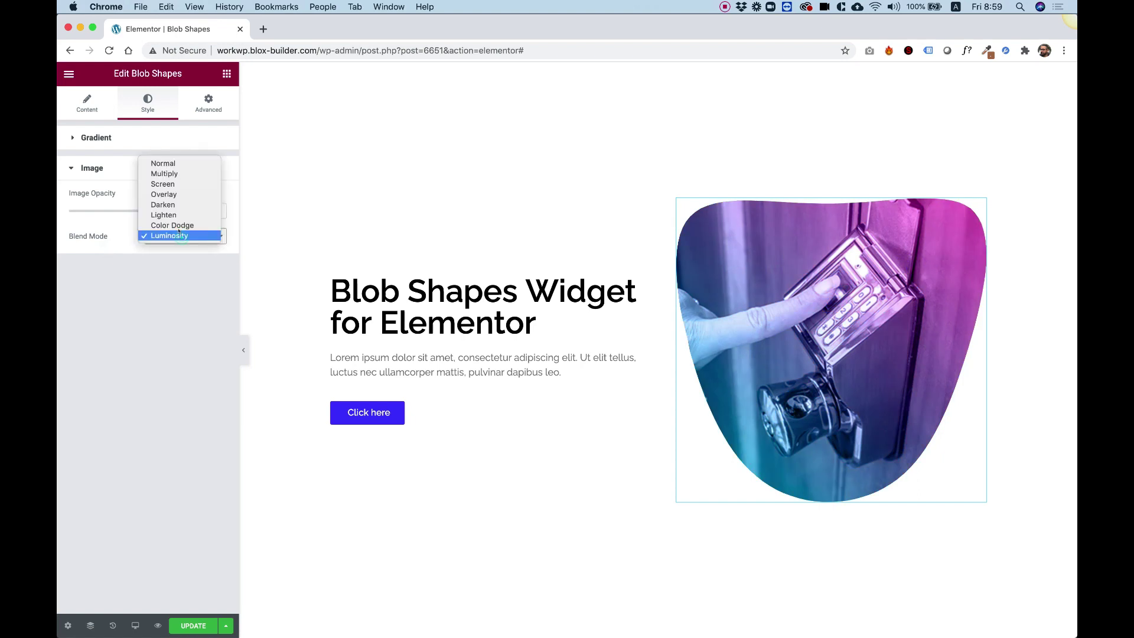
{"action": "left_click", "coordinate": [165, 205]}
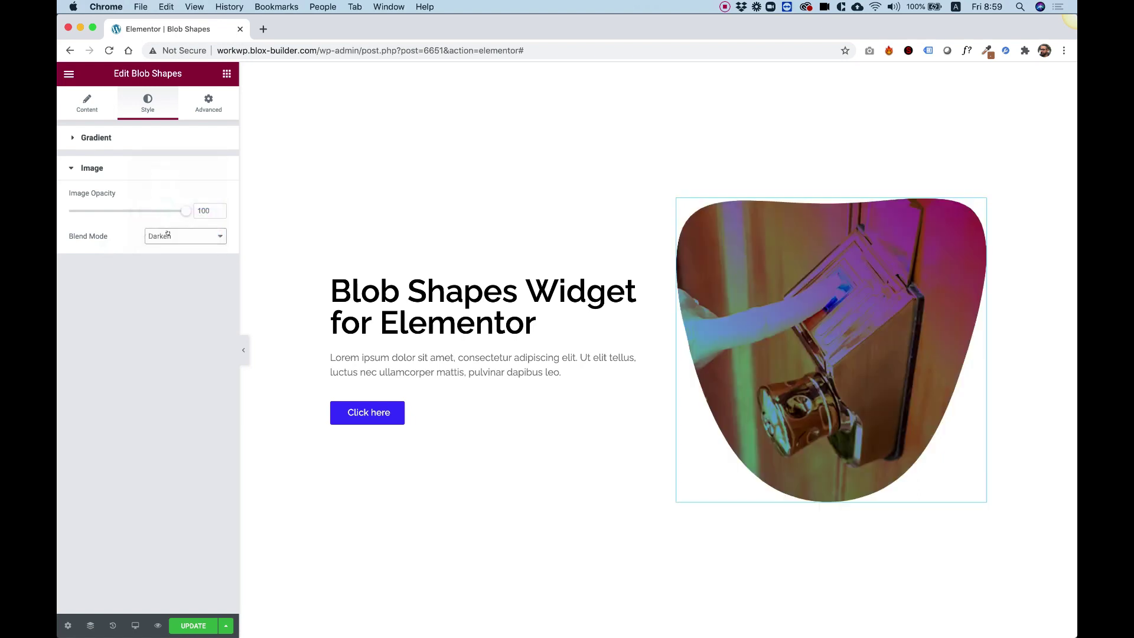
{"action": "left_click", "coordinate": [167, 235]}
{"action": "left_click", "coordinate": [170, 225]}
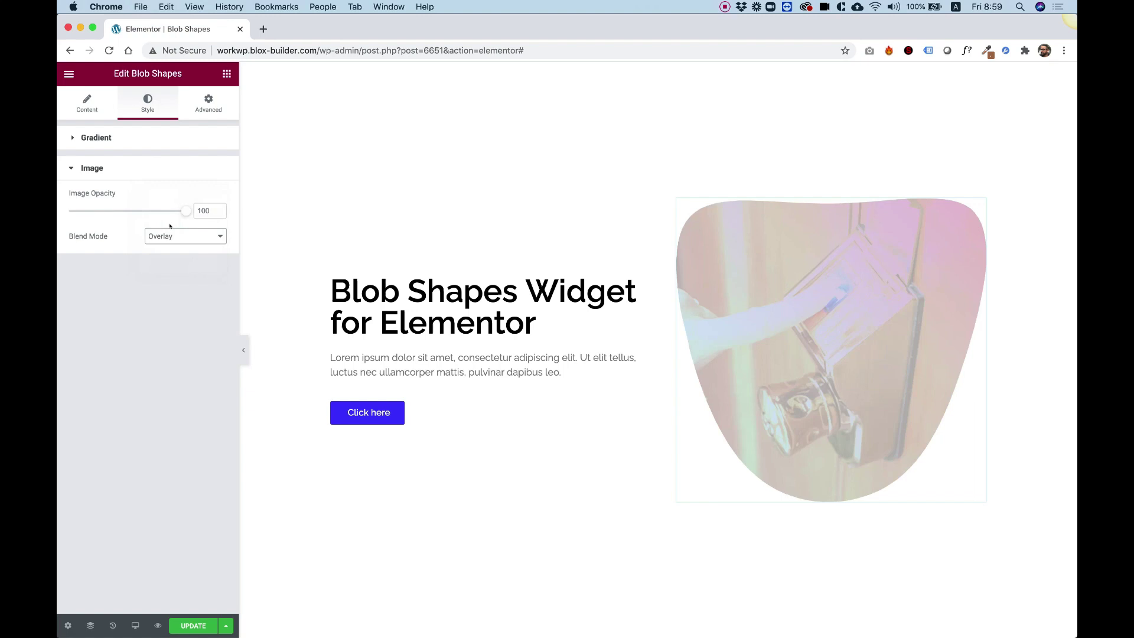
{"action": "left_click", "coordinate": [169, 235]}
{"action": "left_click", "coordinate": [170, 225]}
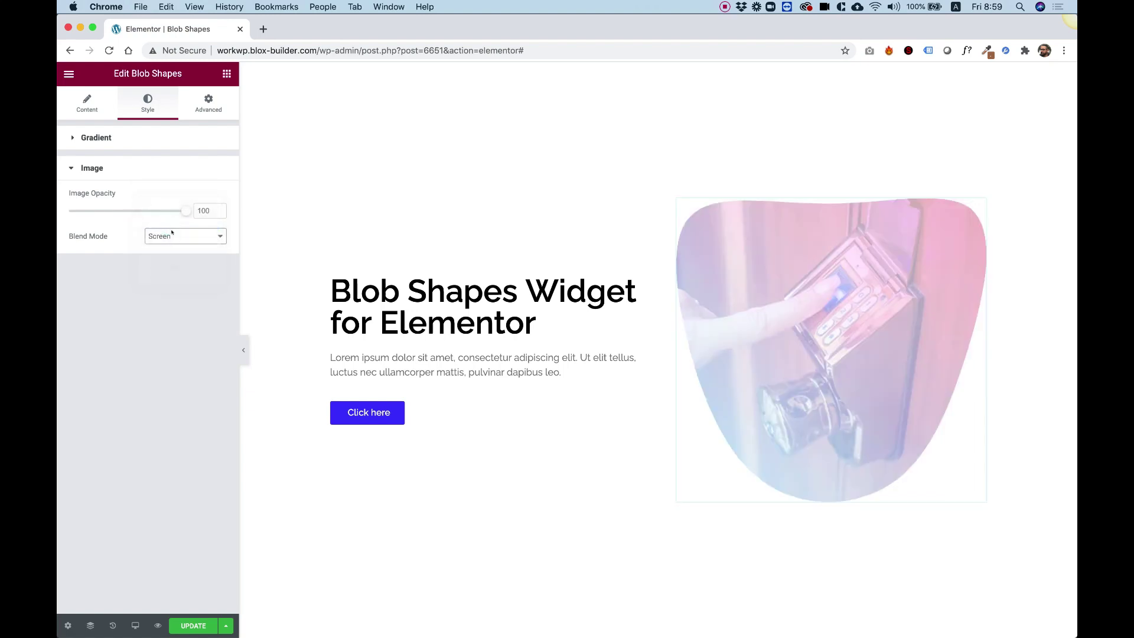
{"action": "left_click", "coordinate": [171, 235]}
{"action": "left_click", "coordinate": [170, 227]}
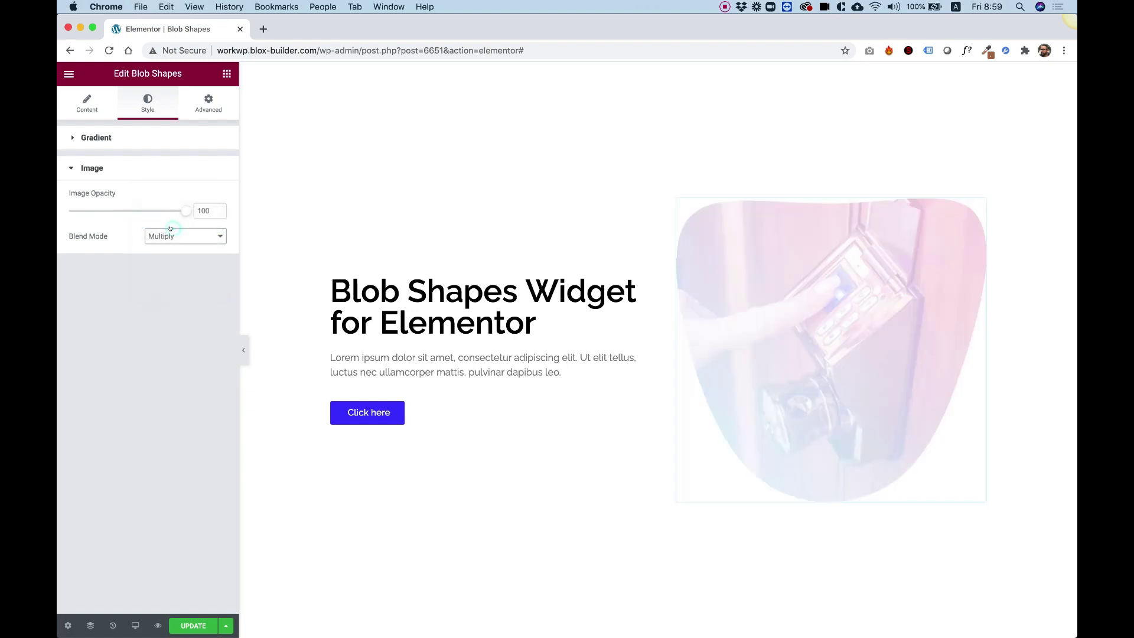
{"action": "left_click", "coordinate": [168, 232]}
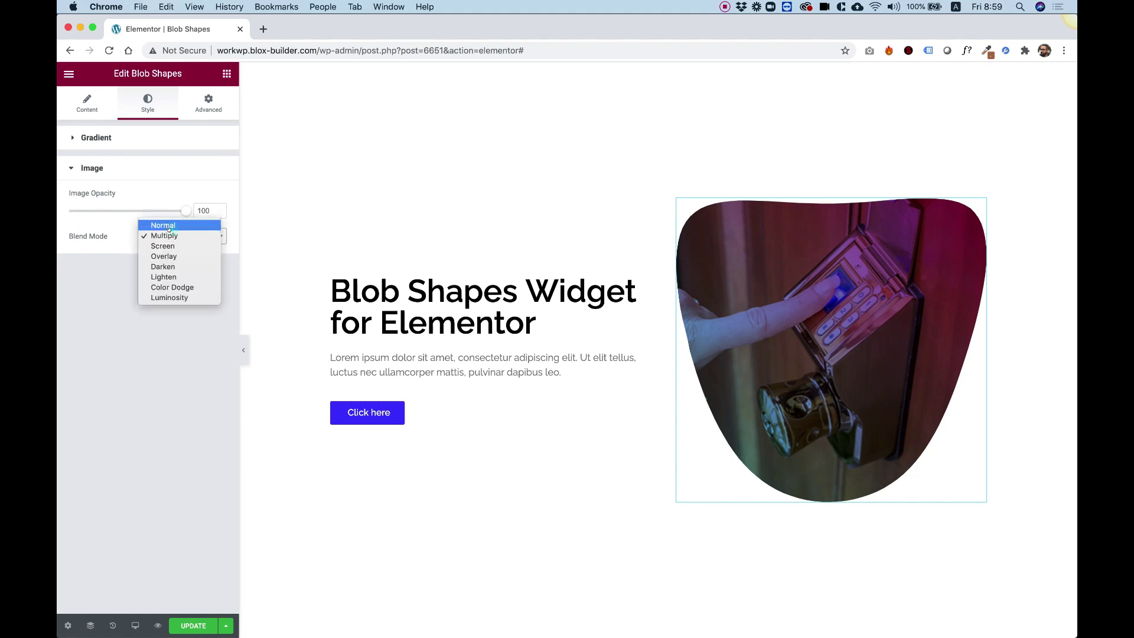
{"action": "left_click", "coordinate": [166, 226]}
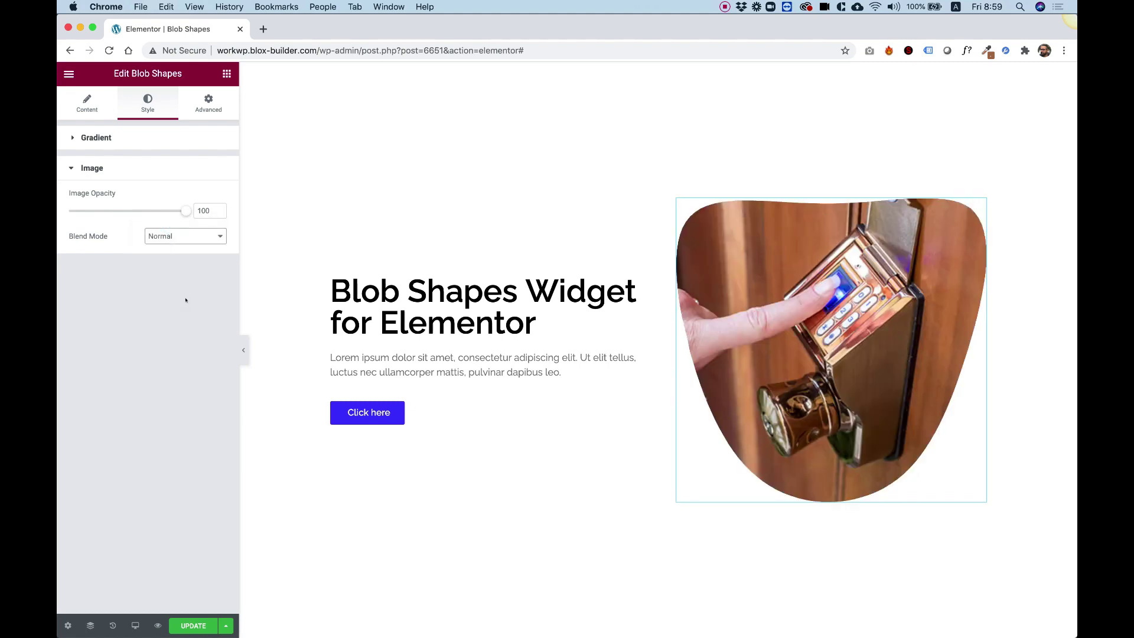